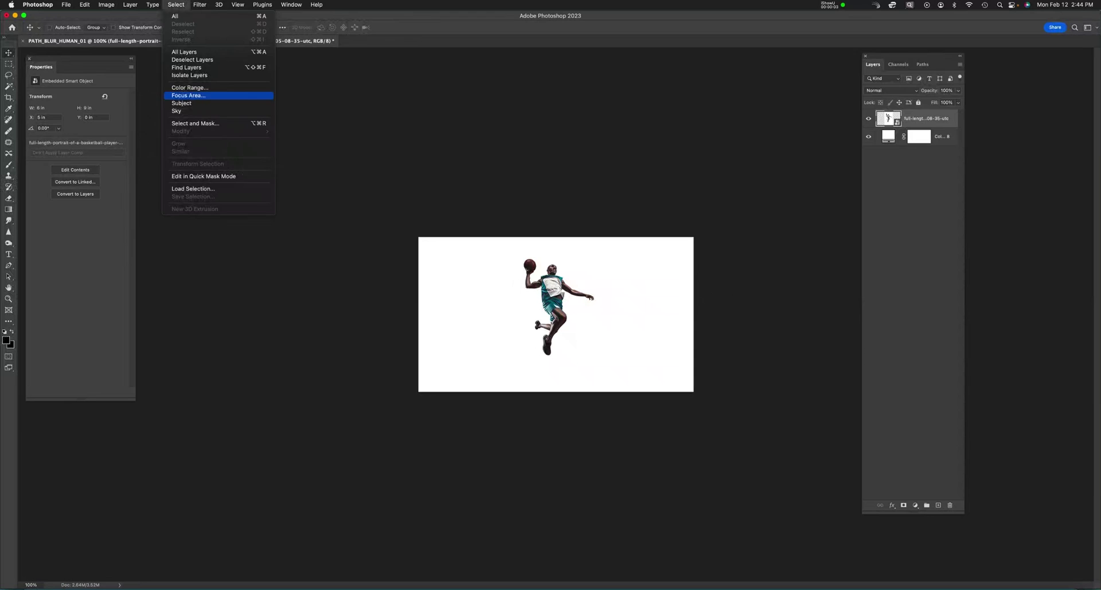
# - Mask out the background around the basketball player with a subject selection and refine the layer mask with the Minimum filter
pyautogui.click(189, 105)
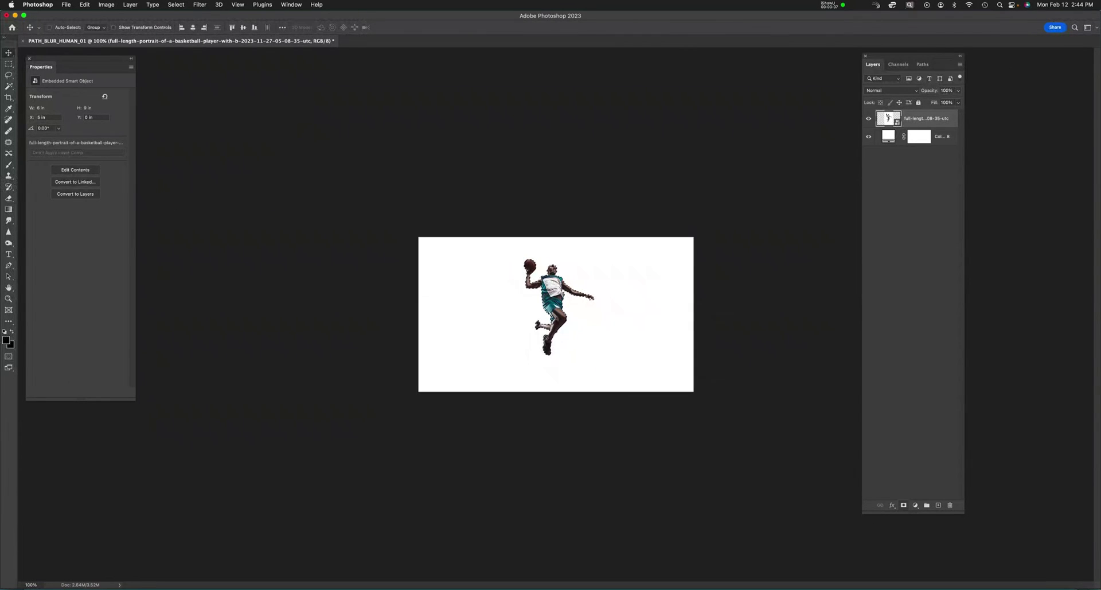
pyautogui.click(903, 504)
pyautogui.click(200, 4)
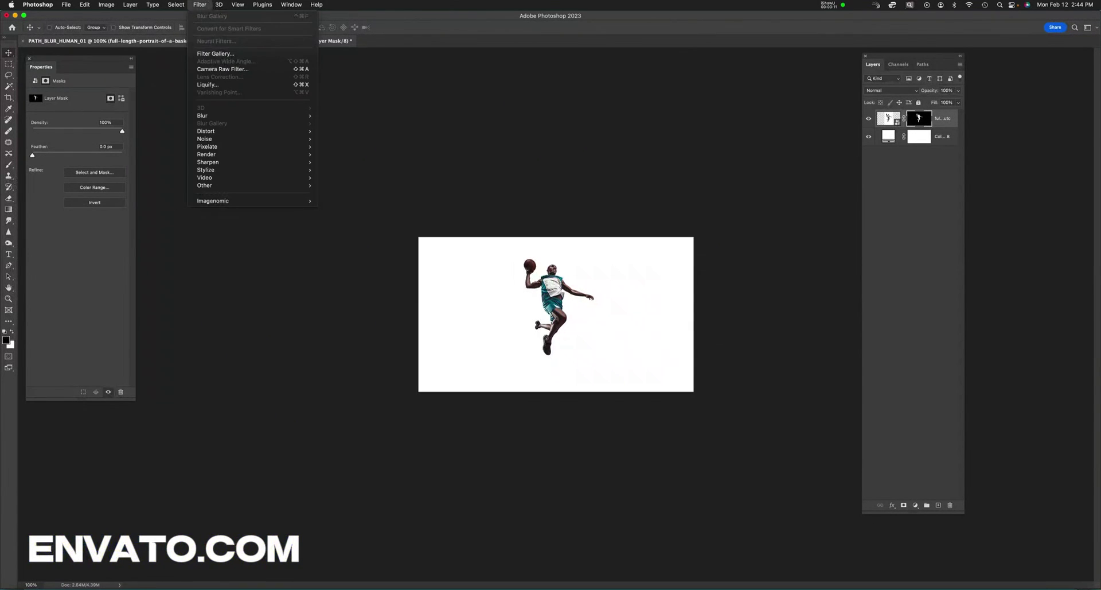
pyautogui.moveTo(275, 185)
pyautogui.click(344, 216)
pyautogui.press('Return')
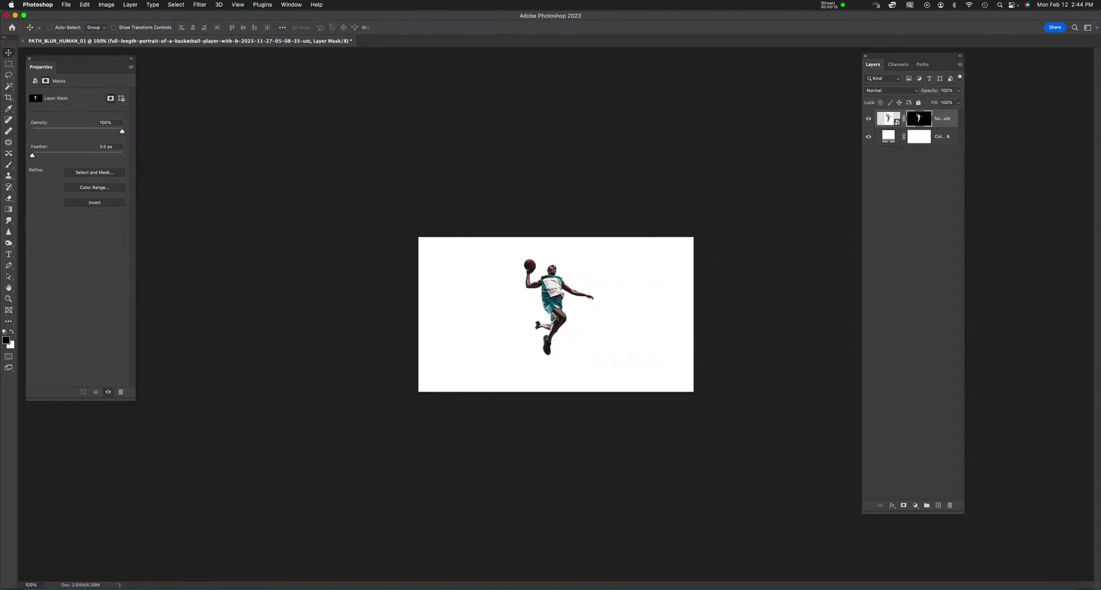
# - Convert the masked basketball player layer to a smart object
pyautogui.click(888, 118)
pyautogui.click(831, 5)
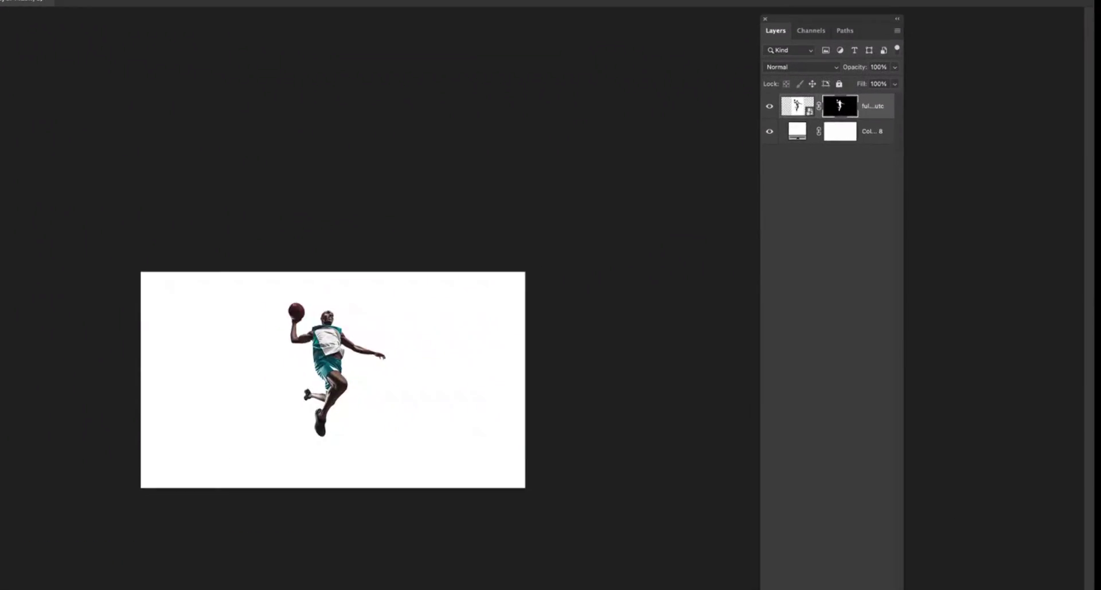
pyautogui.rightClick(875, 109)
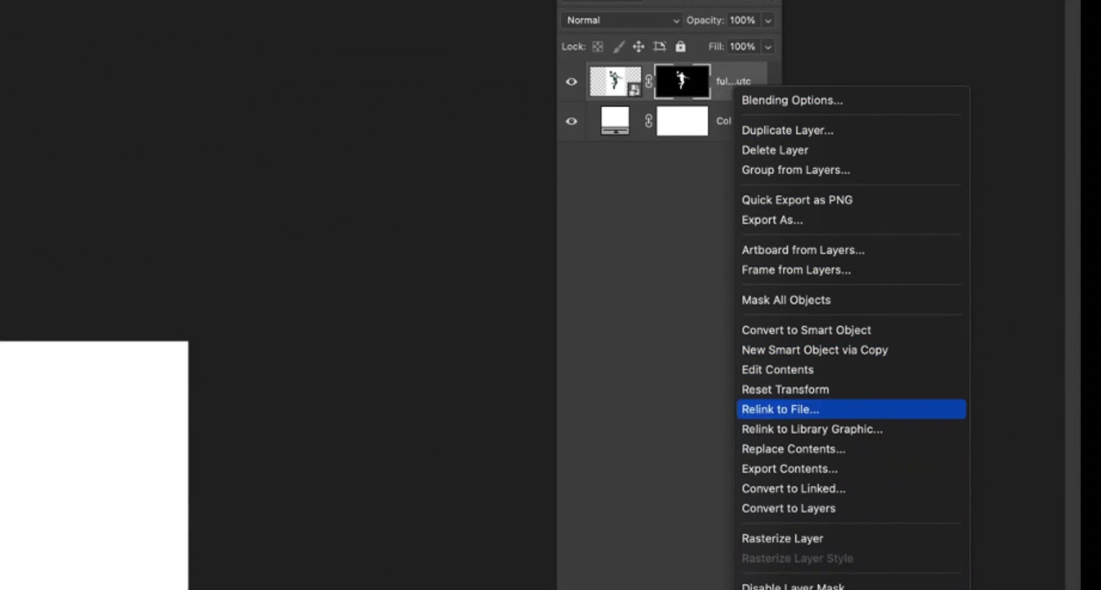
pyautogui.click(805, 330)
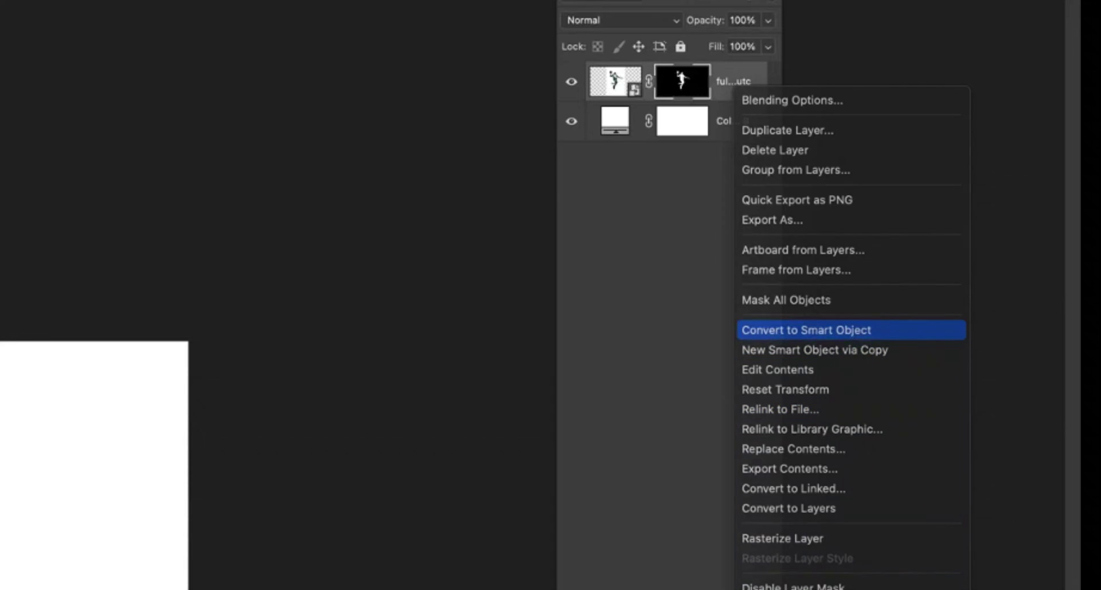
# - Scale up the player to about 5.65 in wide and 7.8 in high, nearly filling the canvas height
pyautogui.press('super+t')
pyautogui.moveTo(594, 259); pyautogui.dragTo(609, 238)
pyautogui.press('Return')
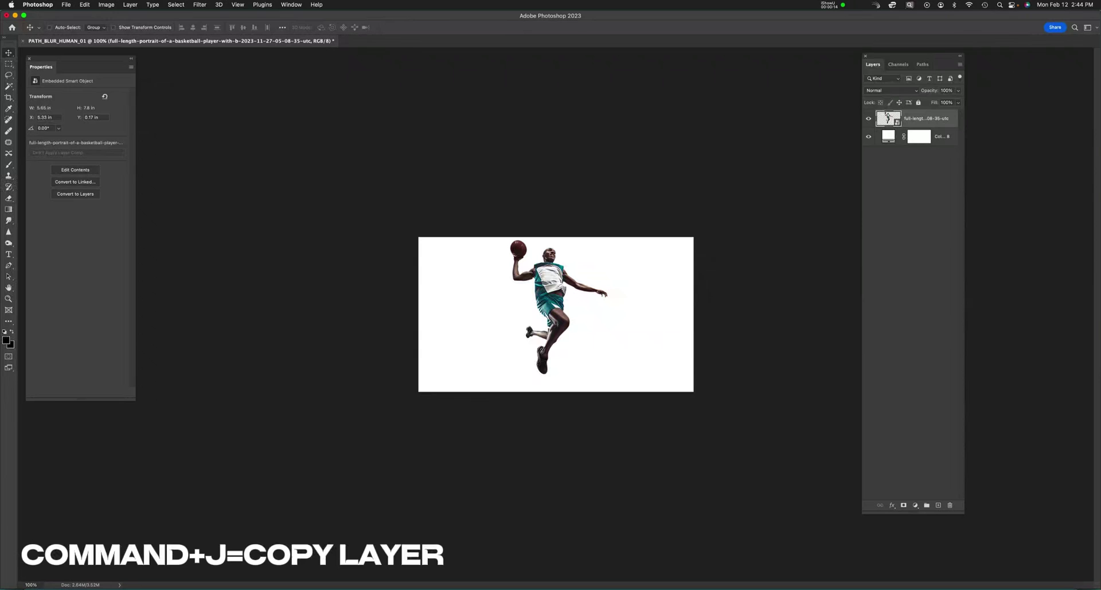
# - Duplicate the player layer and add a Path Blur to the copy with the speed set to 167%
pyautogui.press('super+j')
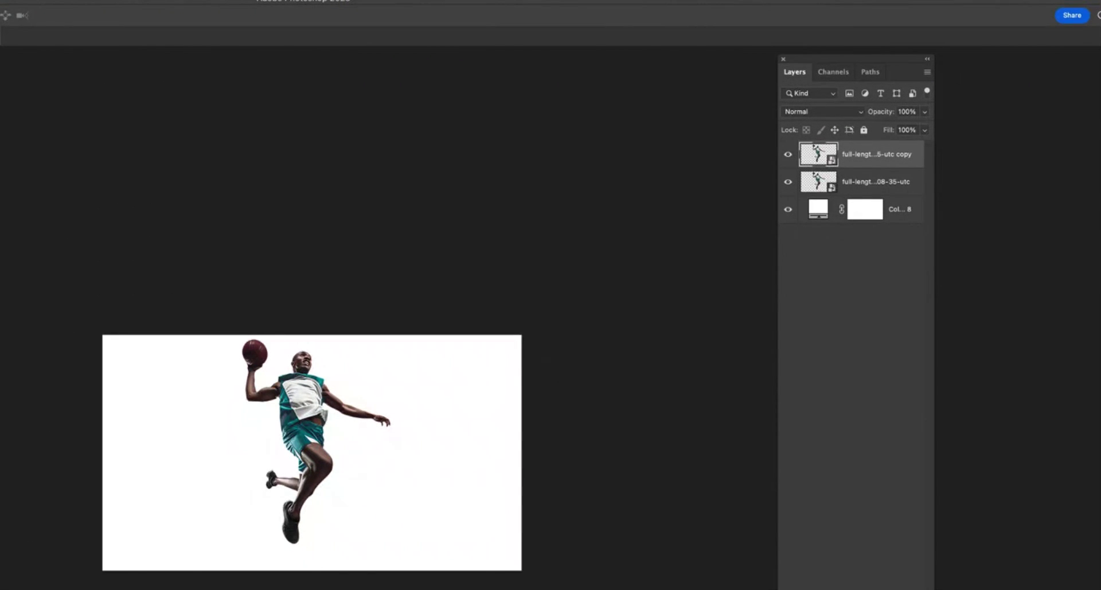
pyautogui.press('super+semicolon')
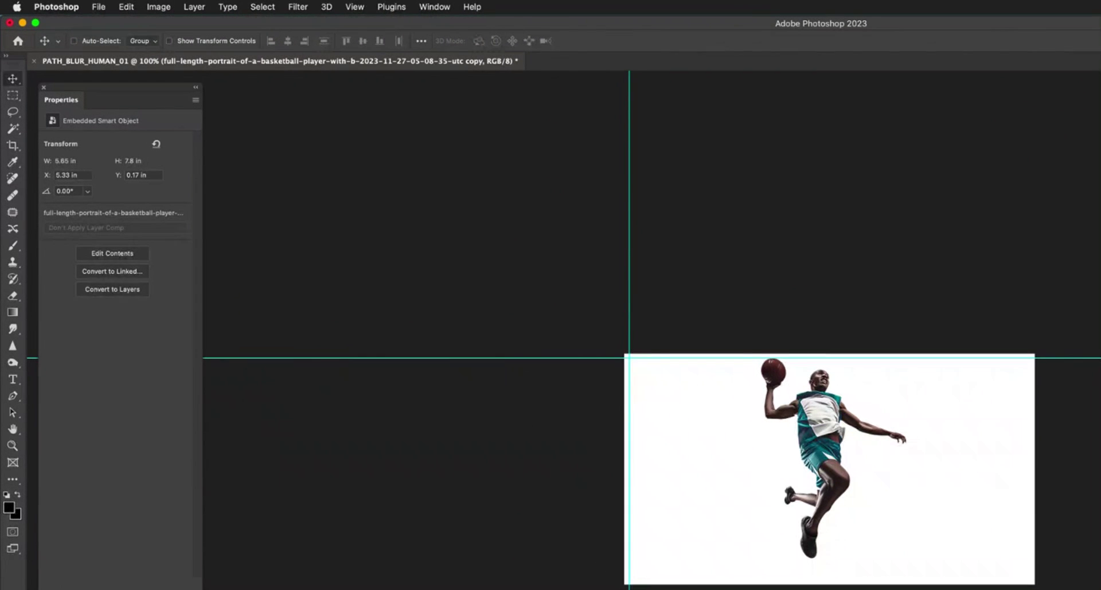
pyautogui.click(297, 7)
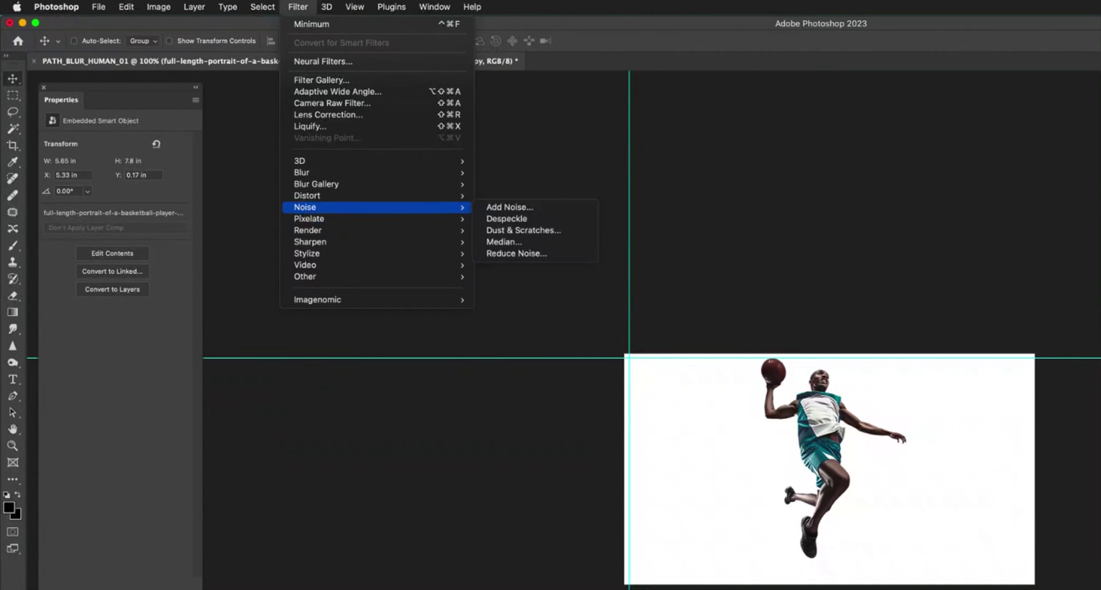
pyautogui.moveTo(316, 184)
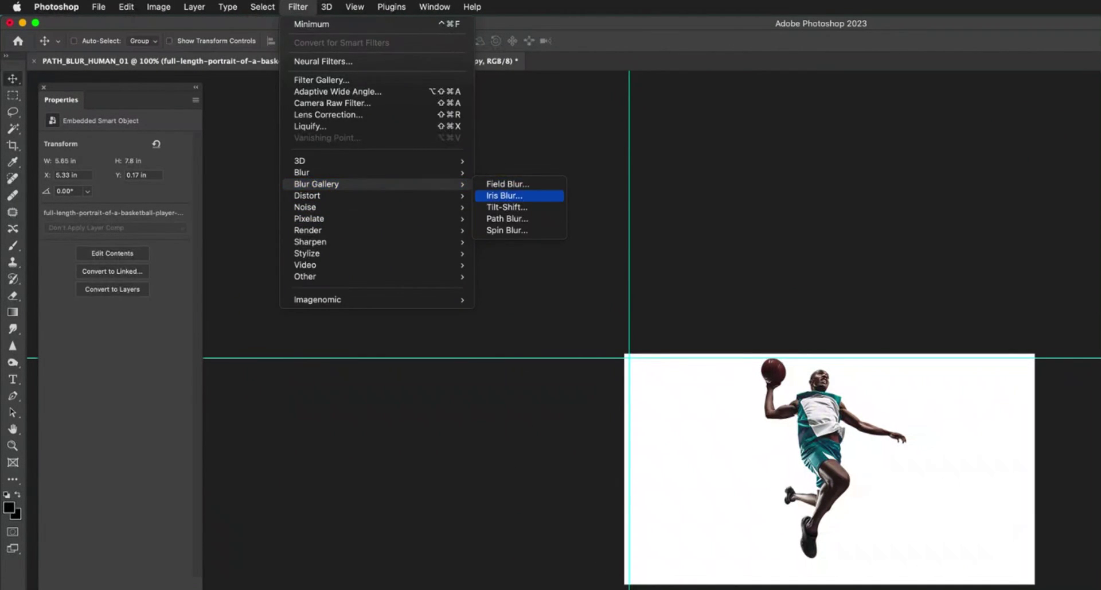
pyautogui.click(507, 218)
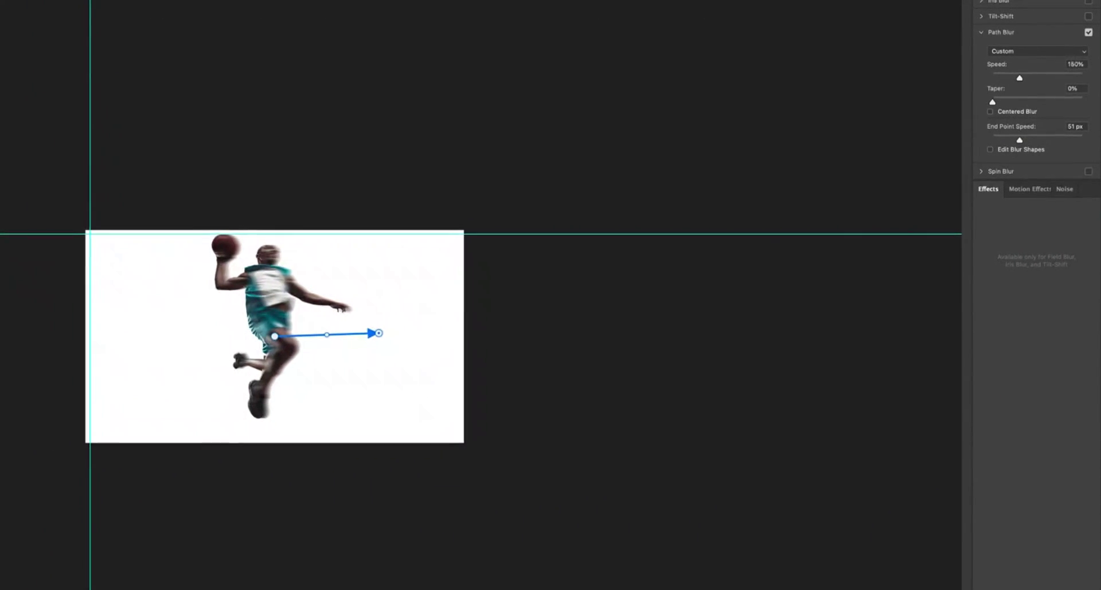
pyautogui.moveTo(1015, 74); pyautogui.dragTo(1021, 75)
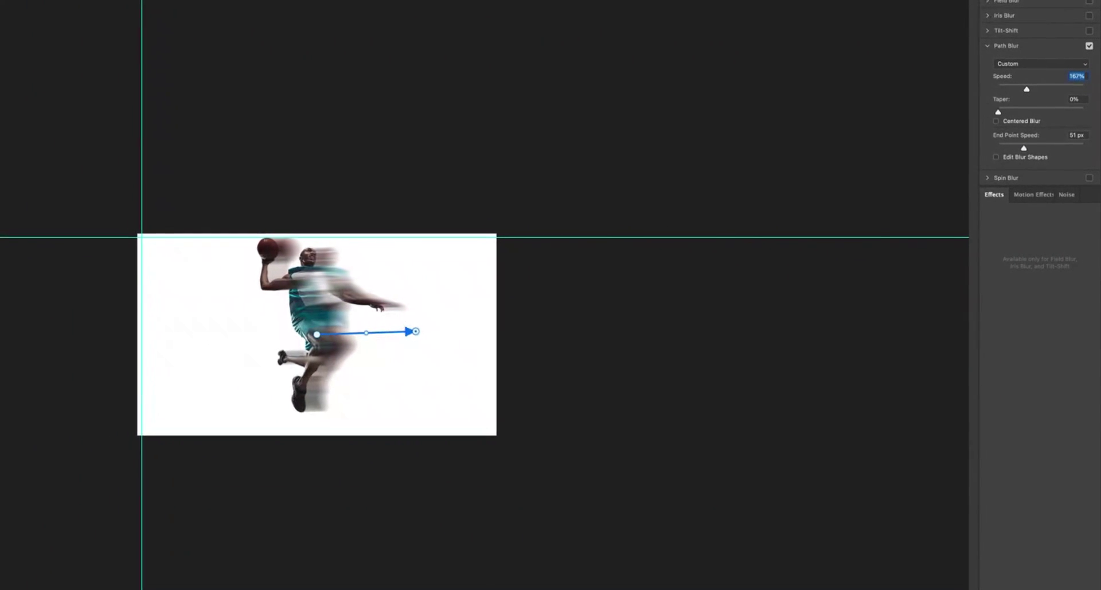
# - Redirect the blur path from the player's hip towards the canvas's left edge and bend it into an upward arch
pyautogui.moveTo(443, 330); pyautogui.dragTo(289, 323)
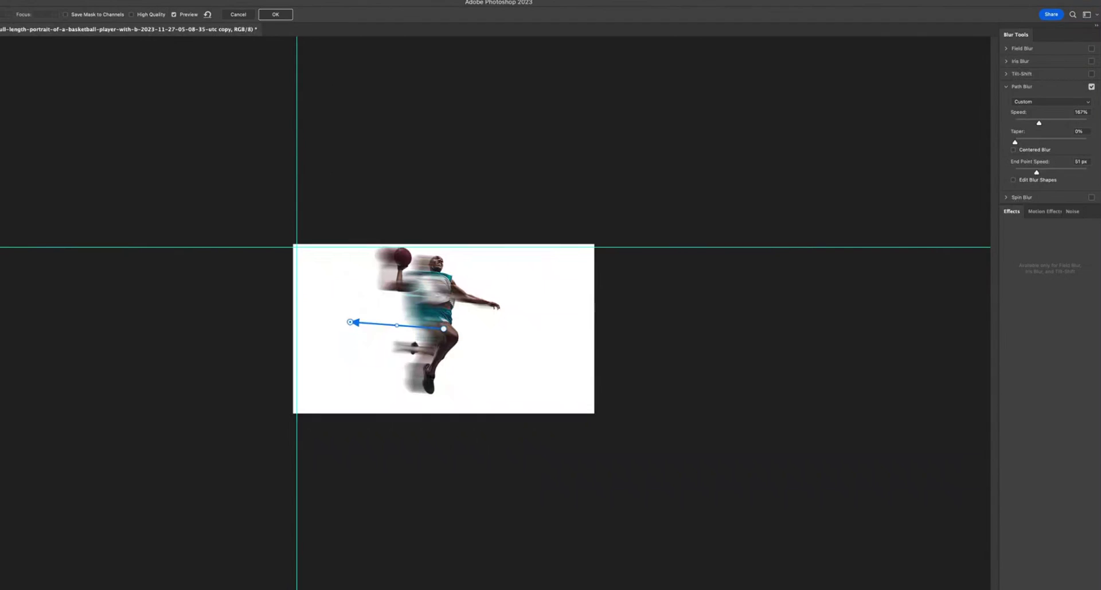
pyautogui.moveTo(385, 325); pyautogui.dragTo(360, 319)
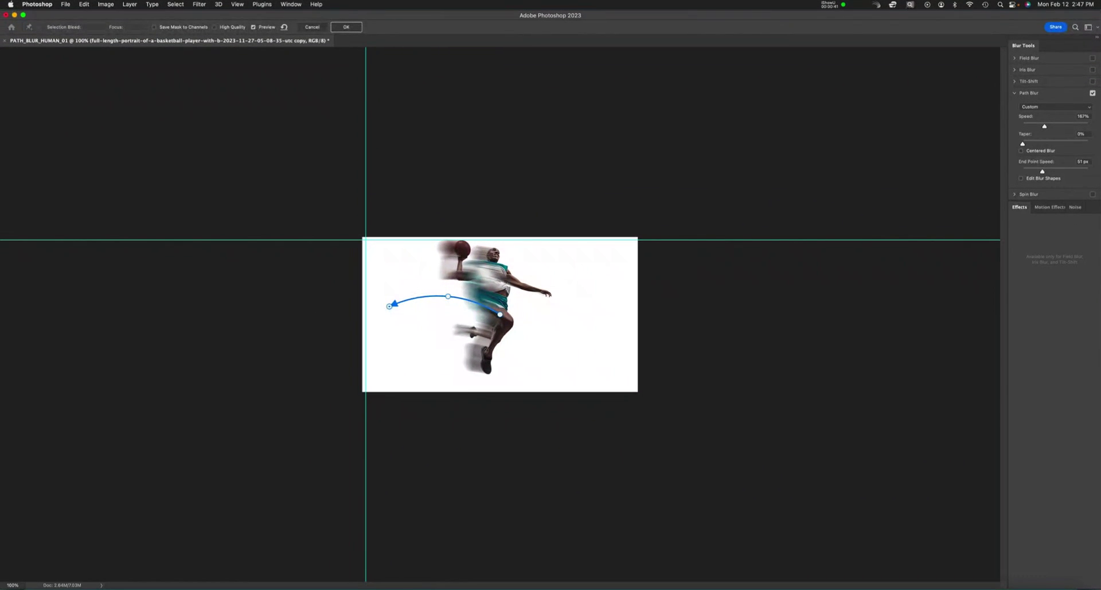
pyautogui.moveTo(447, 296); pyautogui.dragTo(448, 276)
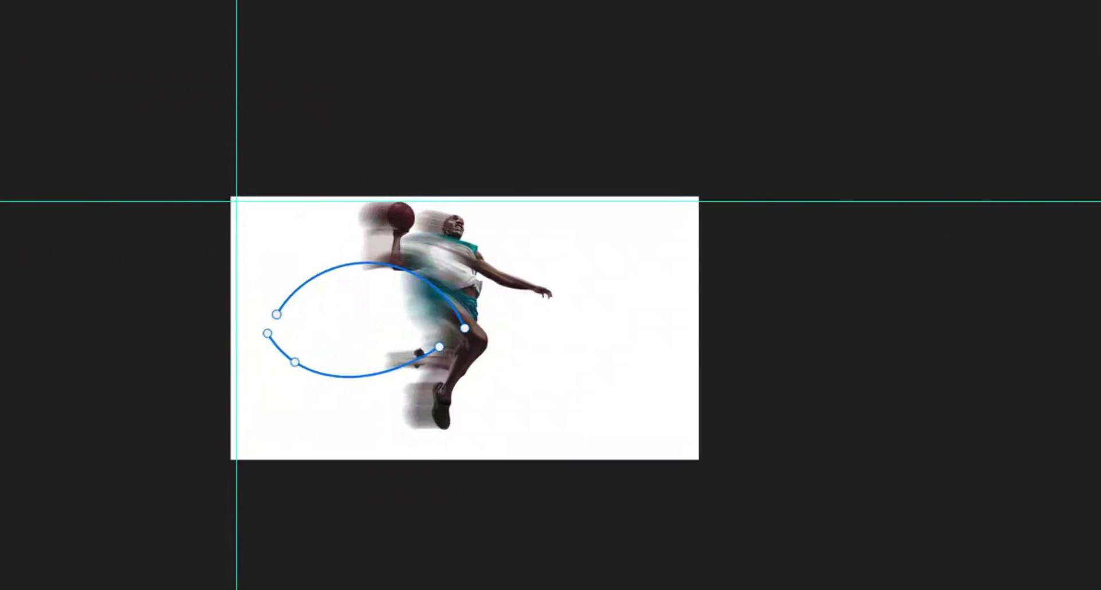
# - Shape three curved blur paths sweeping left from the player's hip, legs and foot, with the upper one rising to the canvas's top-left corner
pyautogui.moveTo(433, 343); pyautogui.dragTo(441, 367)
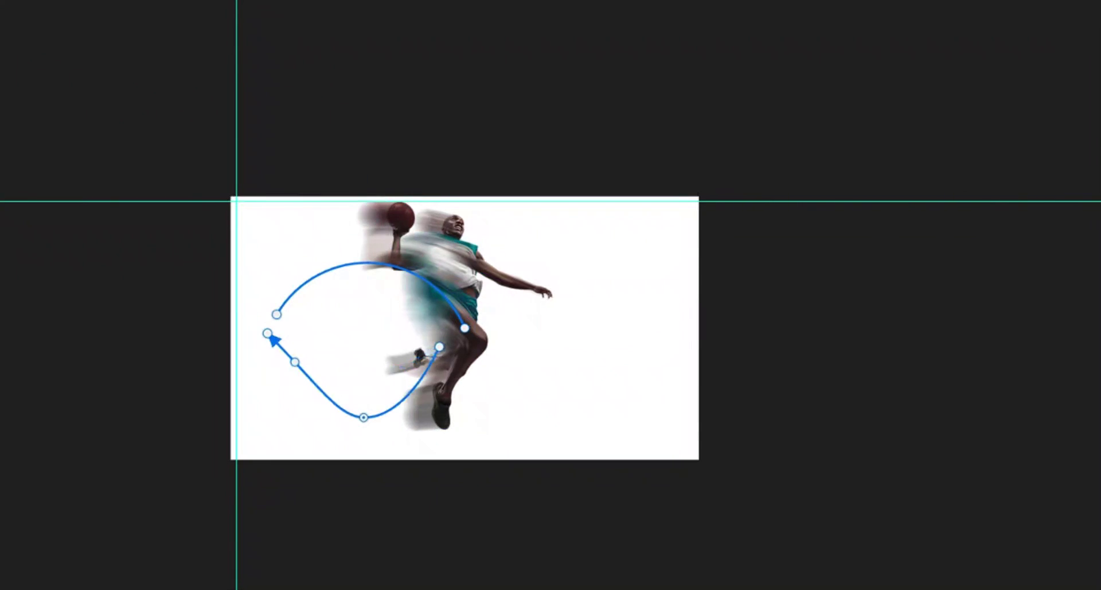
pyautogui.moveTo(448, 276); pyautogui.dragTo(427, 281)
pyautogui.moveTo(244, 323)
pyautogui.mouseDown()
pyautogui.moveTo(226, 307)
pyautogui.moveTo(254, 307)
pyautogui.mouseUp()
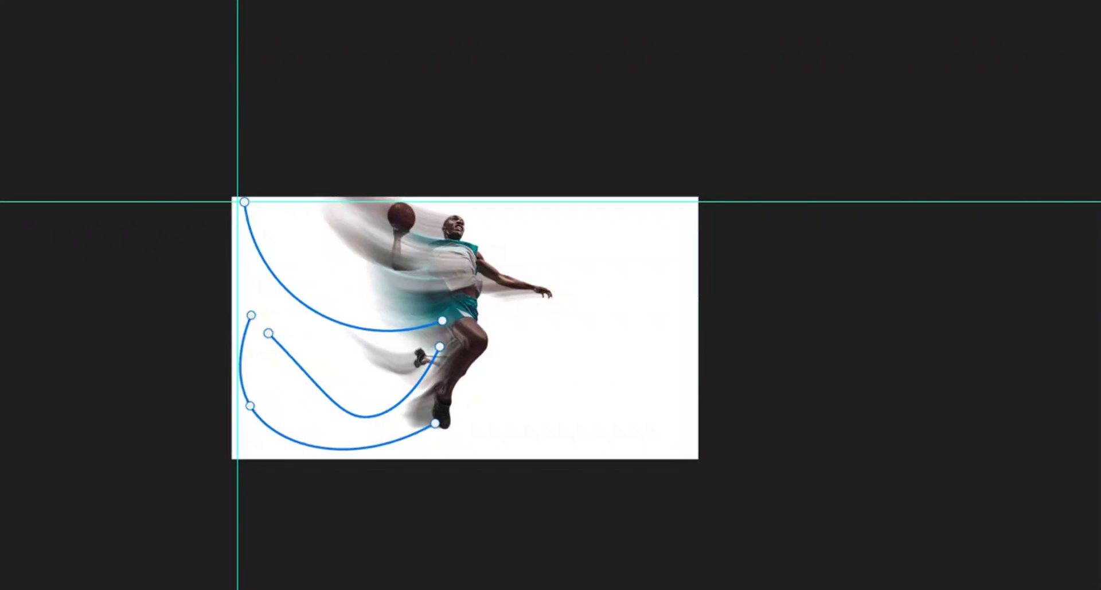
pyautogui.moveTo(251, 314); pyautogui.dragTo(251, 416)
pyautogui.moveTo(341, 410); pyautogui.dragTo(341, 439)
pyautogui.moveTo(246, 201); pyautogui.dragTo(245, 186)
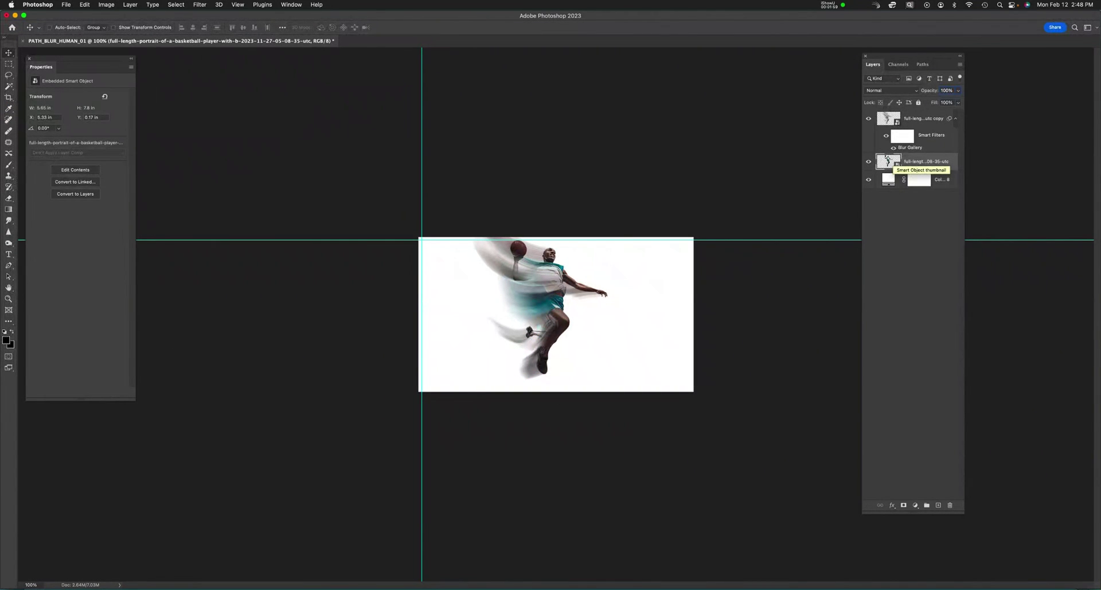
# - Place a duplicate of the sharp player layer on top of the stack and apply a leftward Path Blur to it
pyautogui.press('super+j')
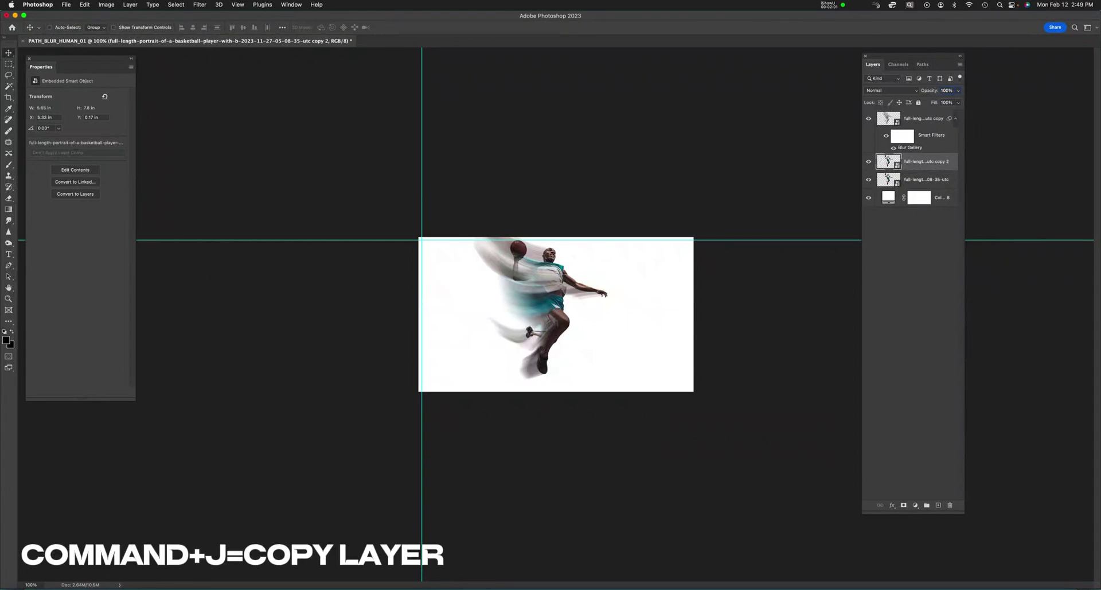
pyautogui.moveTo(888, 161); pyautogui.dragTo(888, 113)
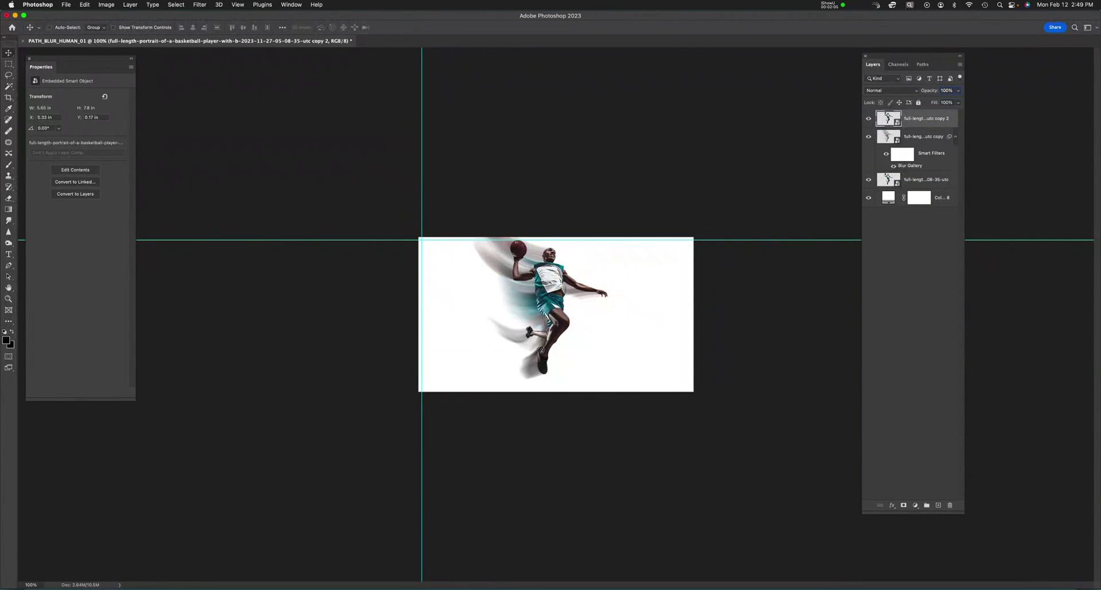
pyautogui.click(199, 5)
pyautogui.moveTo(252, 125)
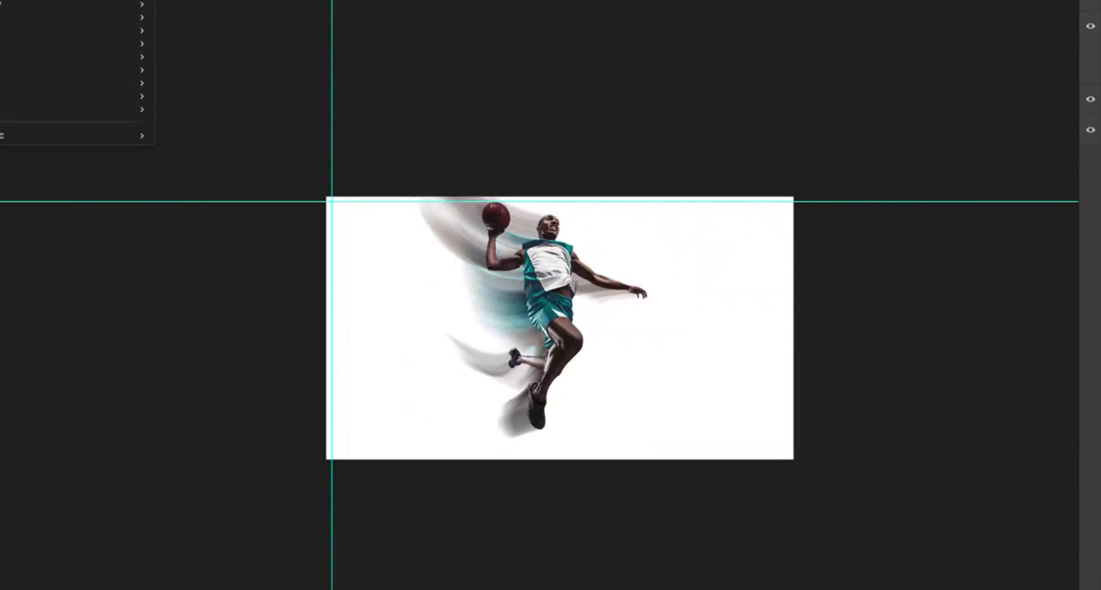
pyautogui.click(342, 149)
pyautogui.moveTo(522, 313); pyautogui.dragTo(423, 329)
pyautogui.moveTo(275, 322); pyautogui.dragTo(160, 189)
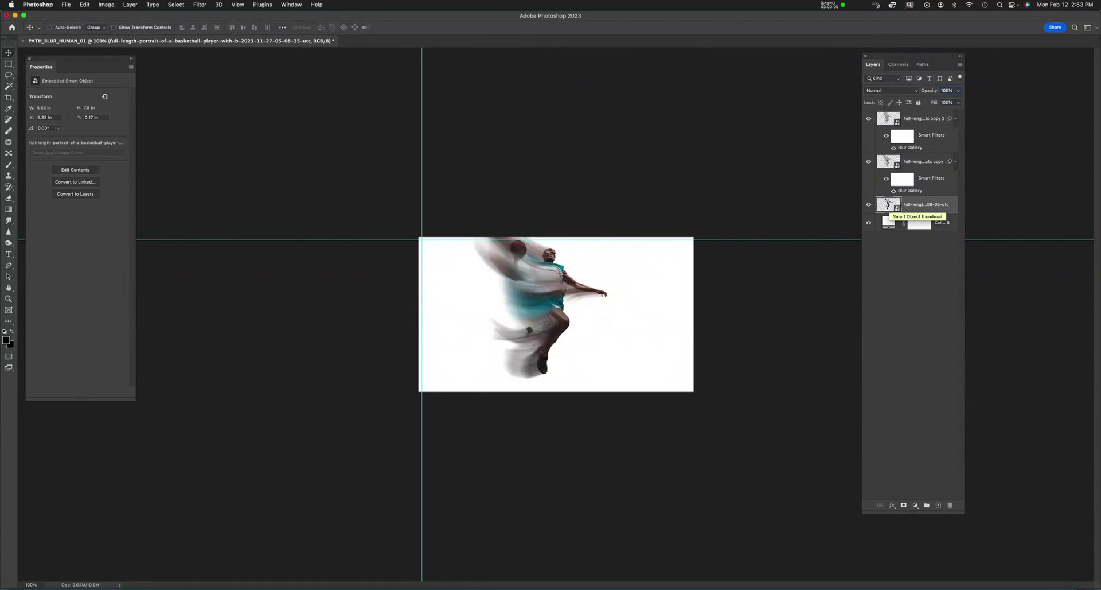
# - Place another duplicate of the sharp player layer on top of the stack and start a Path Blur on it
pyautogui.press('super+j')
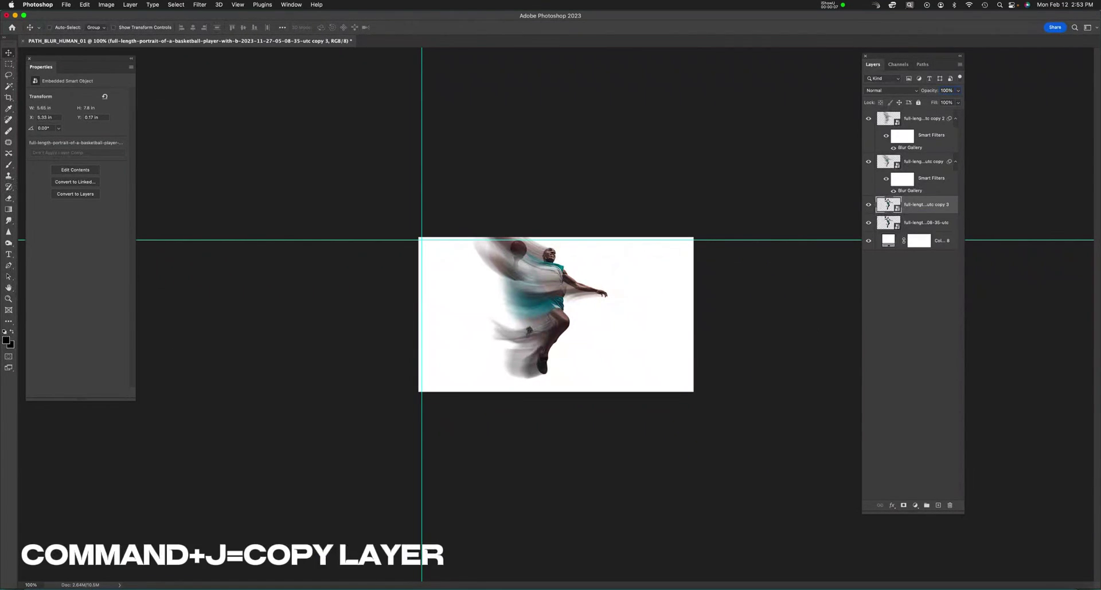
pyautogui.press('super+shift+bracketright')
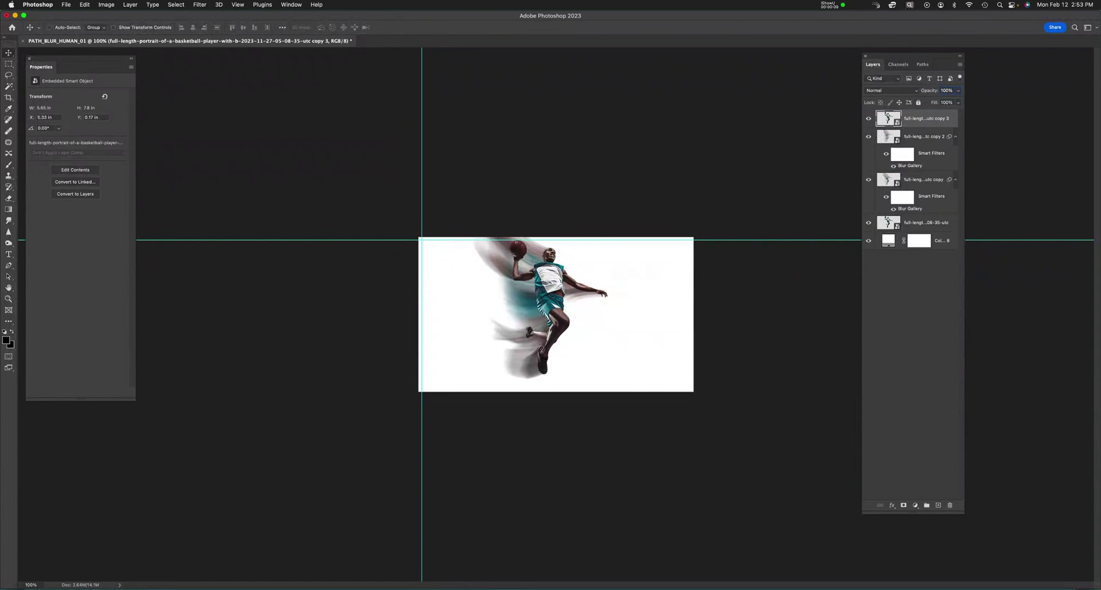
pyautogui.click(200, 5)
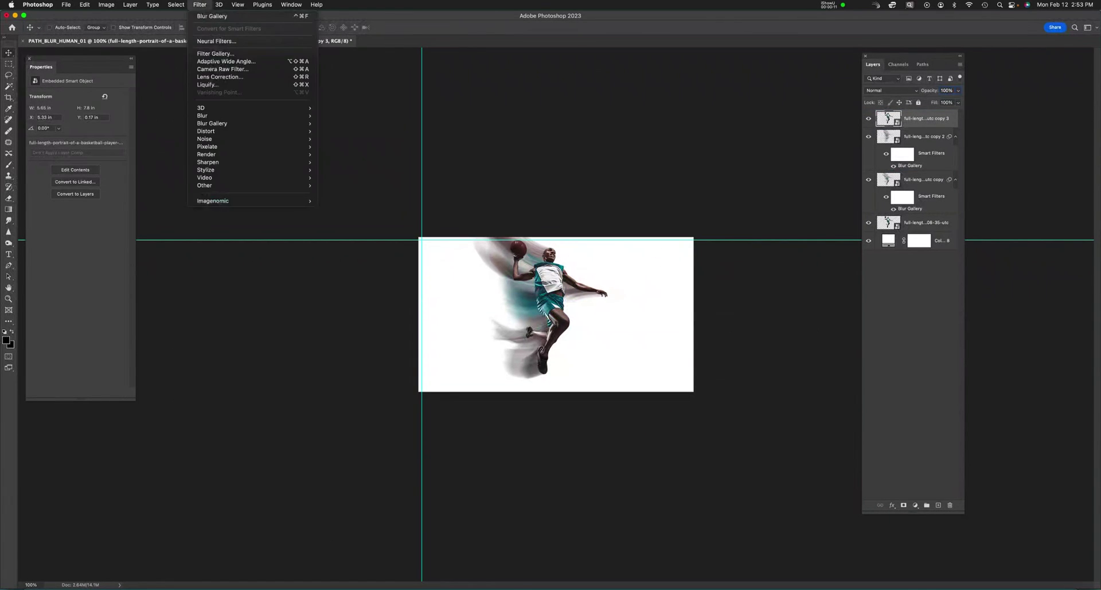
pyautogui.moveTo(213, 124)
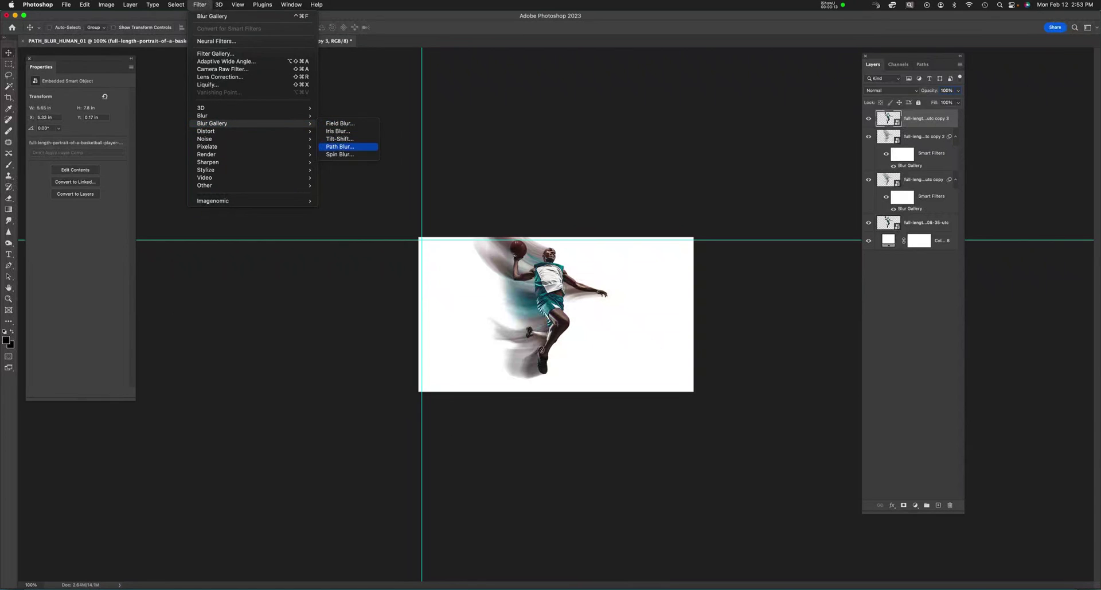
pyautogui.click(340, 146)
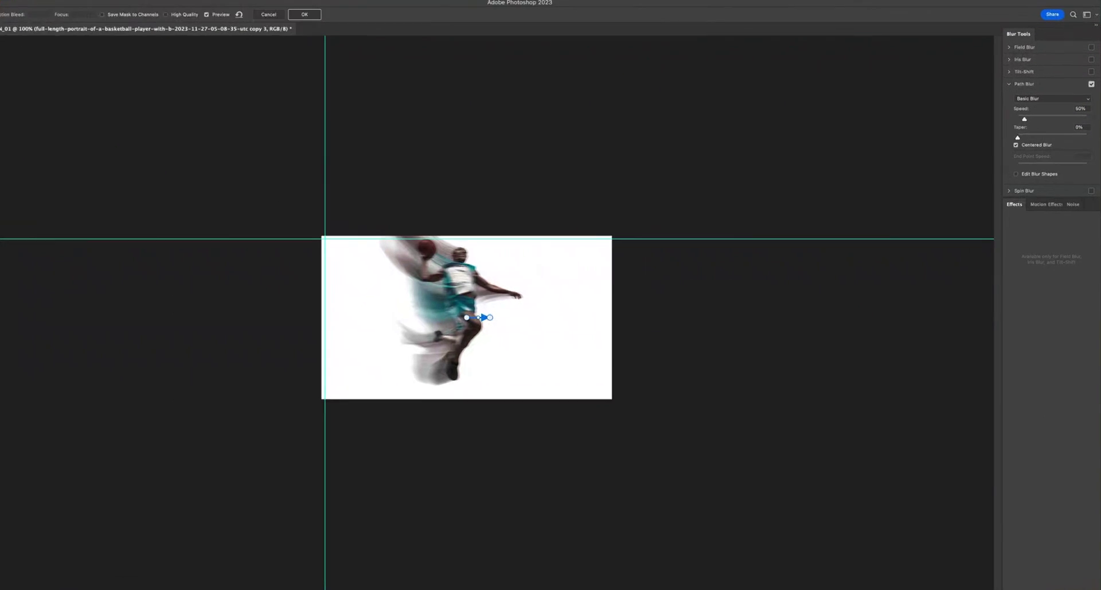
# - Configure the Path Blur with Centered Blur off, a speed of 203% and Edit Blur Shapes on
pyautogui.click(1021, 151)
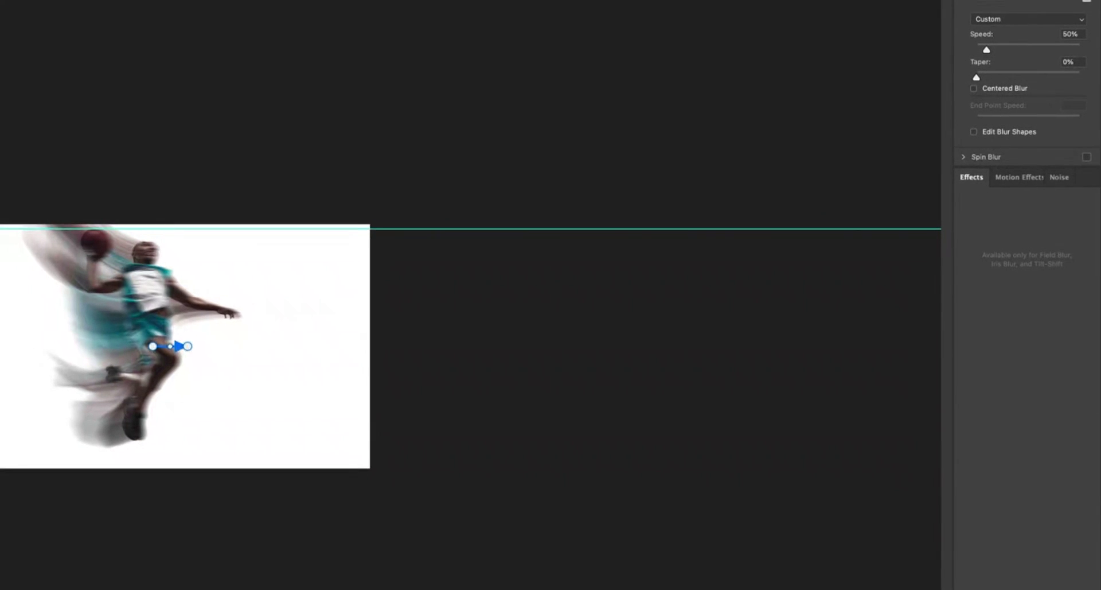
pyautogui.moveTo(987, 49); pyautogui.dragTo(1018, 49)
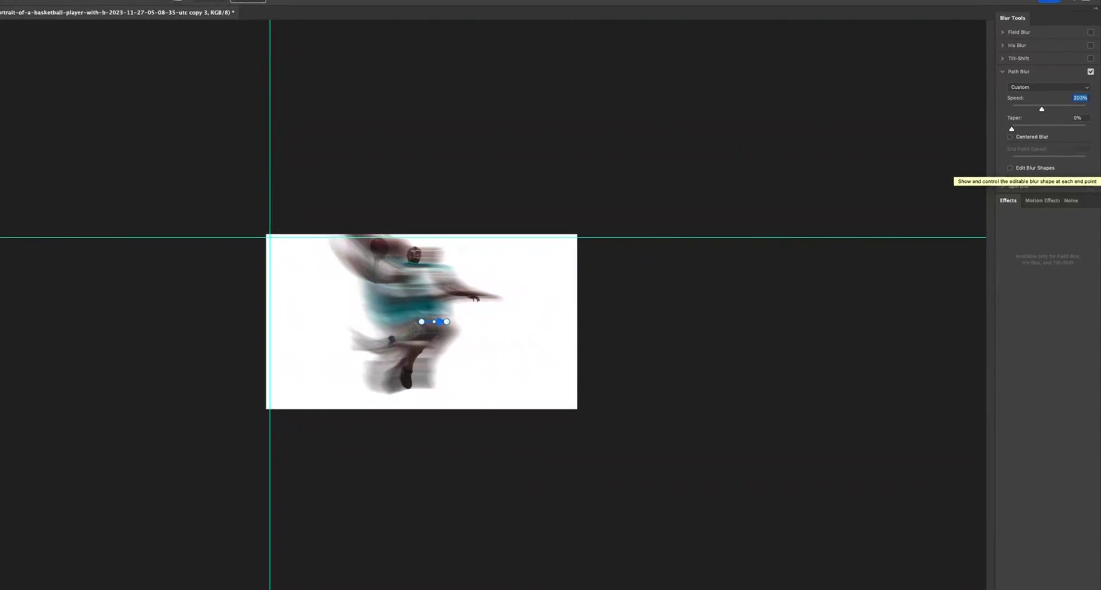
pyautogui.click(1010, 167)
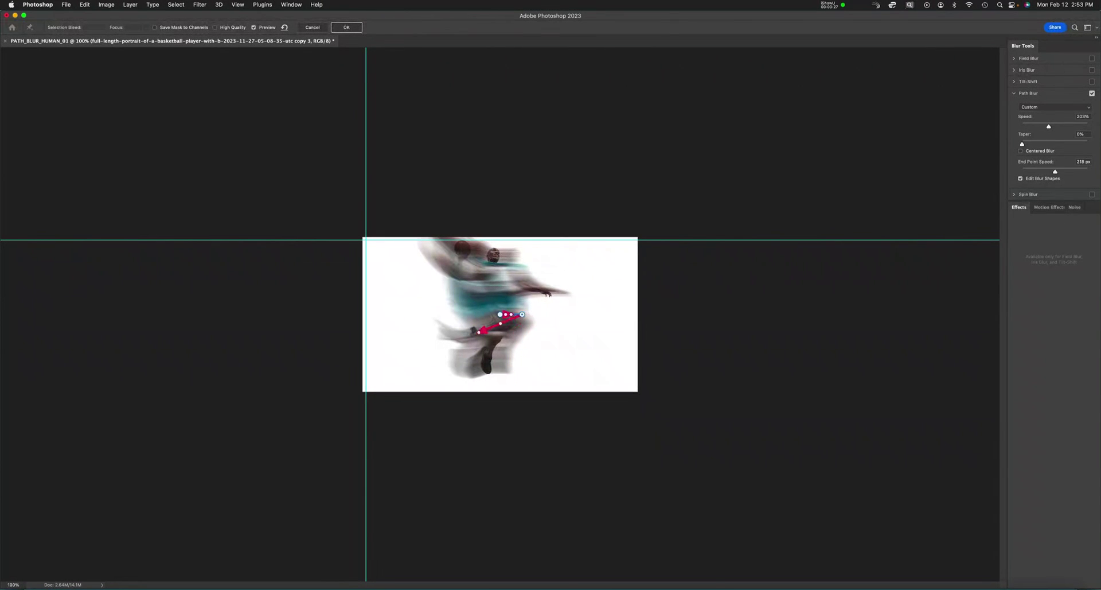
# - Stretch the blur shape arrows beyond the canvas's left edge and add a curved path from below the player's legs up to the left
pyautogui.moveTo(479, 331); pyautogui.dragTo(289, 211)
pyautogui.moveTo(432, 308); pyautogui.dragTo(285, 294)
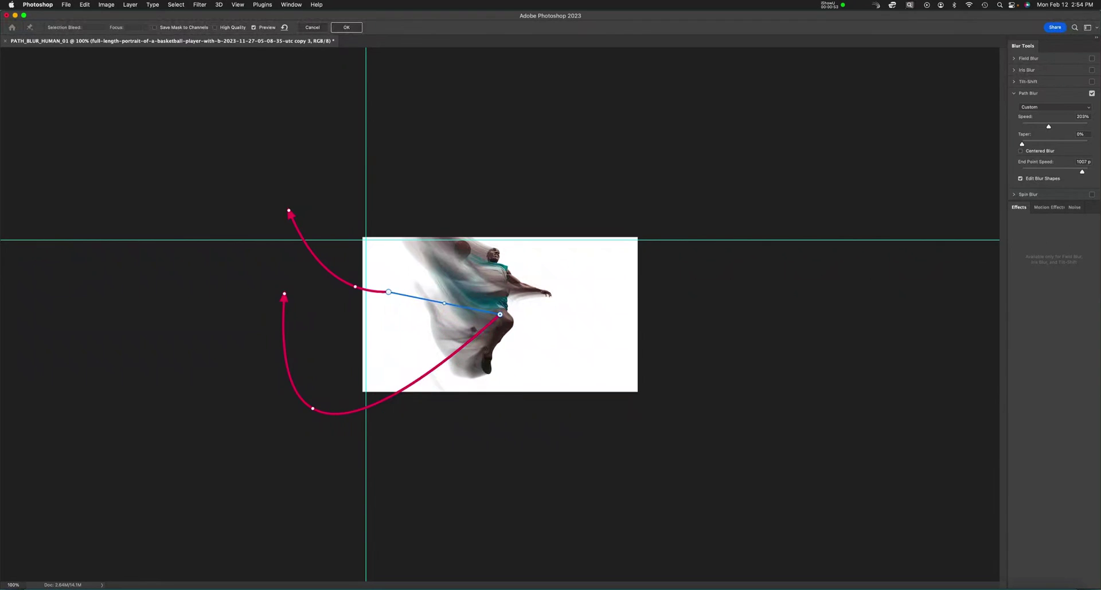
pyautogui.click(447, 358)
pyautogui.click(337, 331)
pyautogui.click(308, 293)
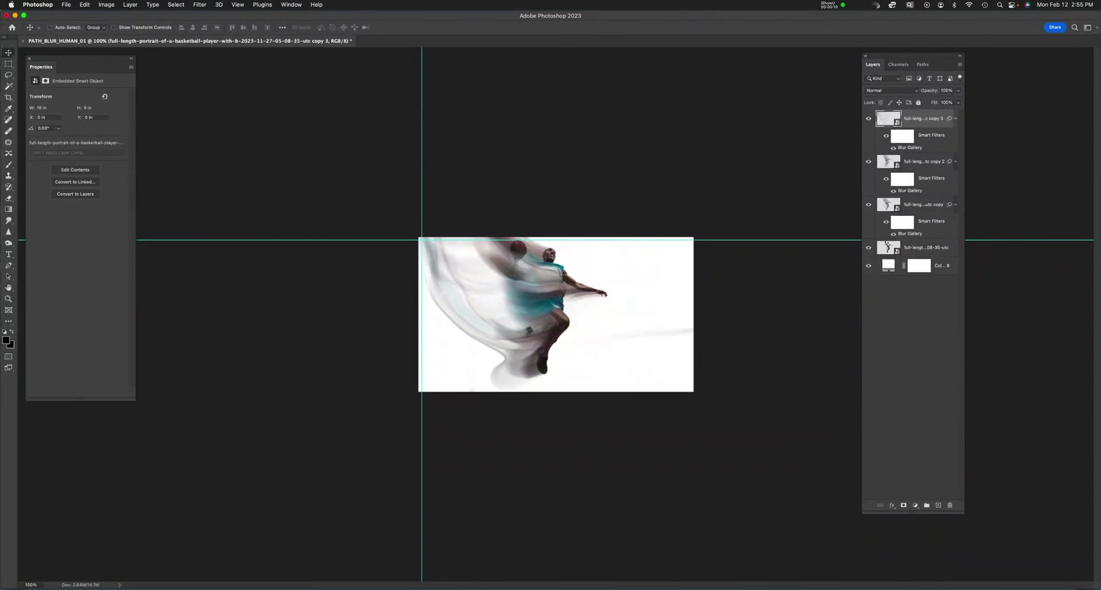
# - Group the three blurred player layers
pyautogui.keyDown('shift'); pyautogui.click(944, 199); pyautogui.keyUp('shift')
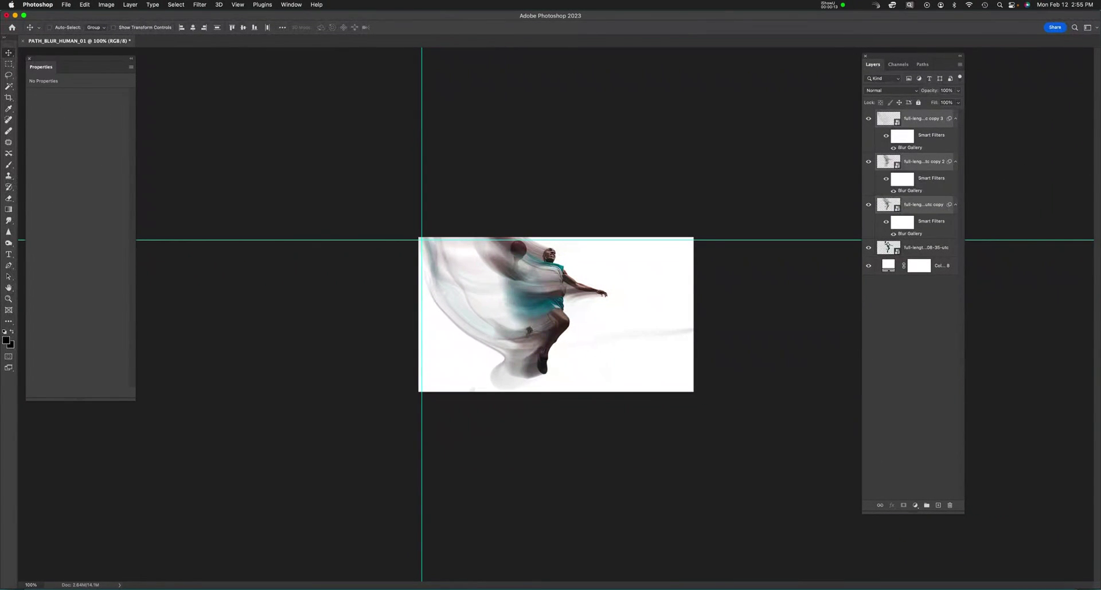
pyautogui.press('super+g')
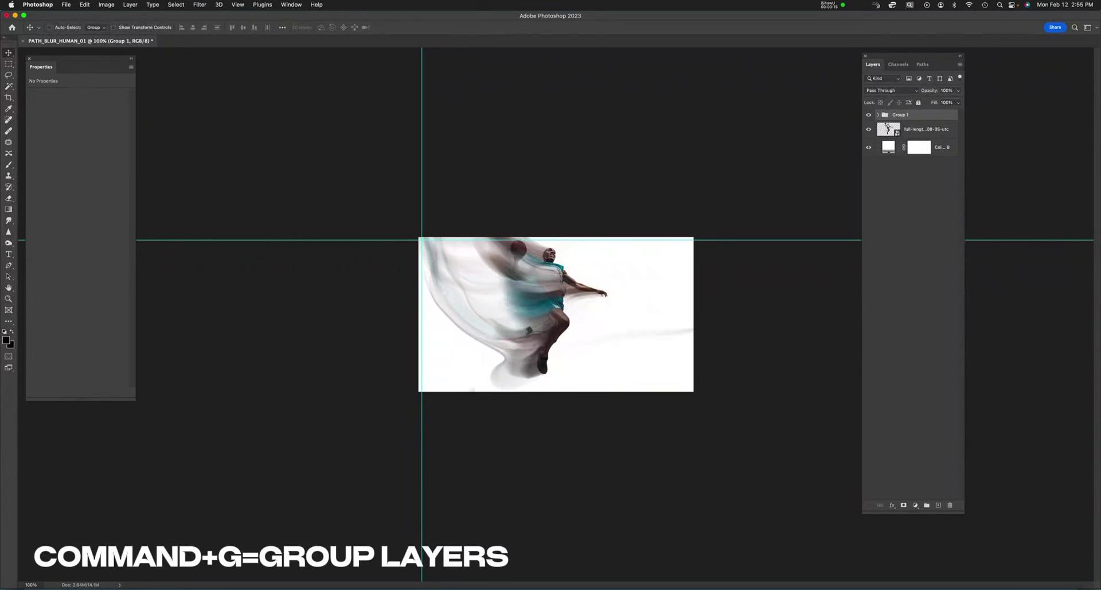
# - Add a Gradient Map adjustment clipped to the blurred player group, using a gradient from dark navy through red and dark navy to yellow-green
pyautogui.click(916, 504)
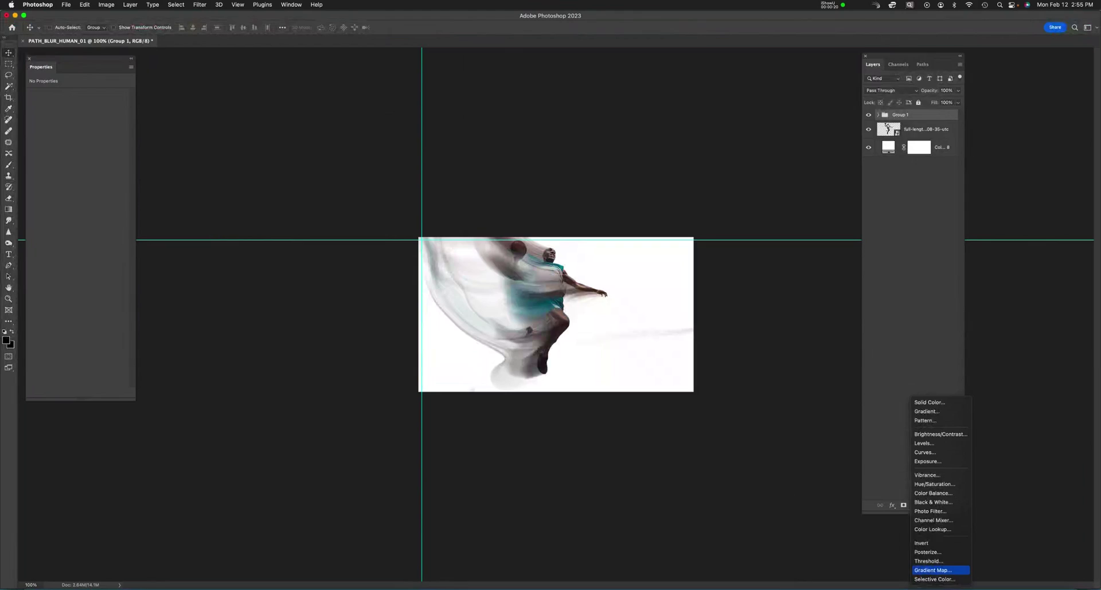
pyautogui.click(832, 548)
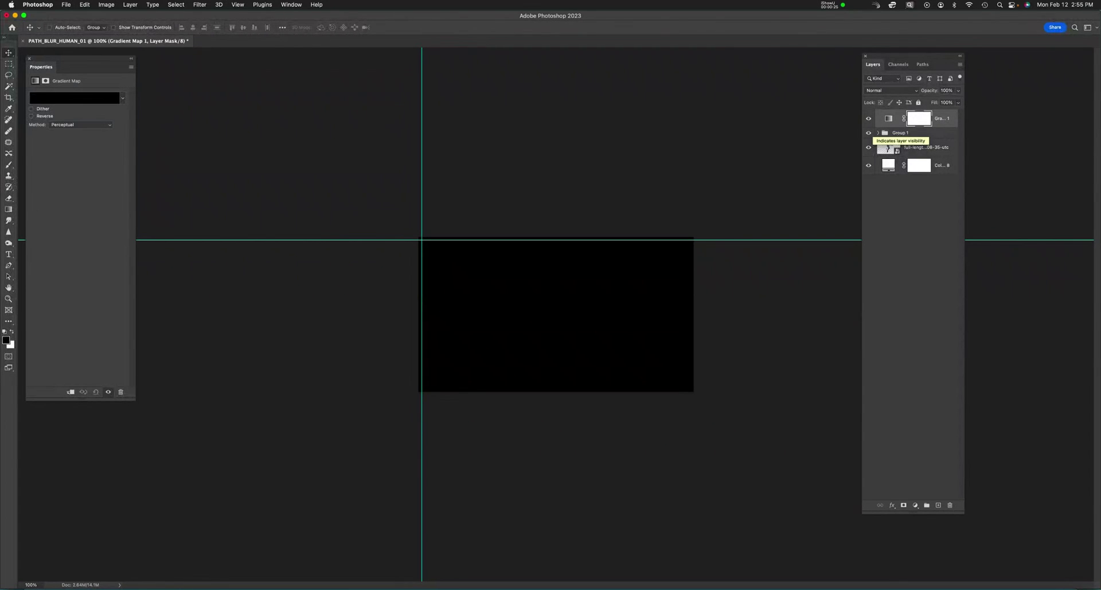
pyautogui.press('alt+super+g')
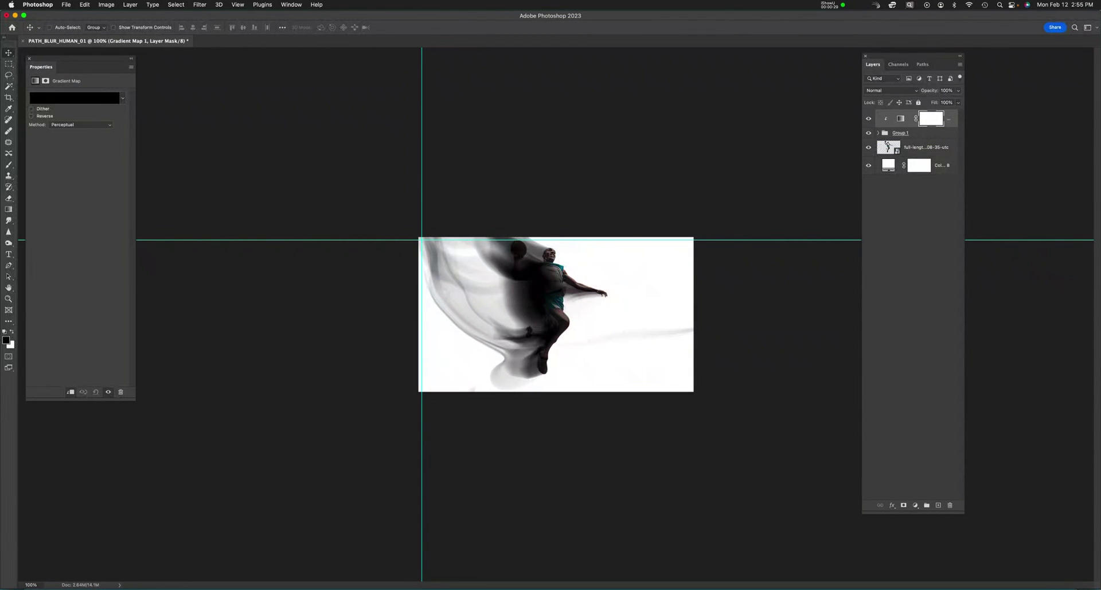
pyautogui.click(74, 98)
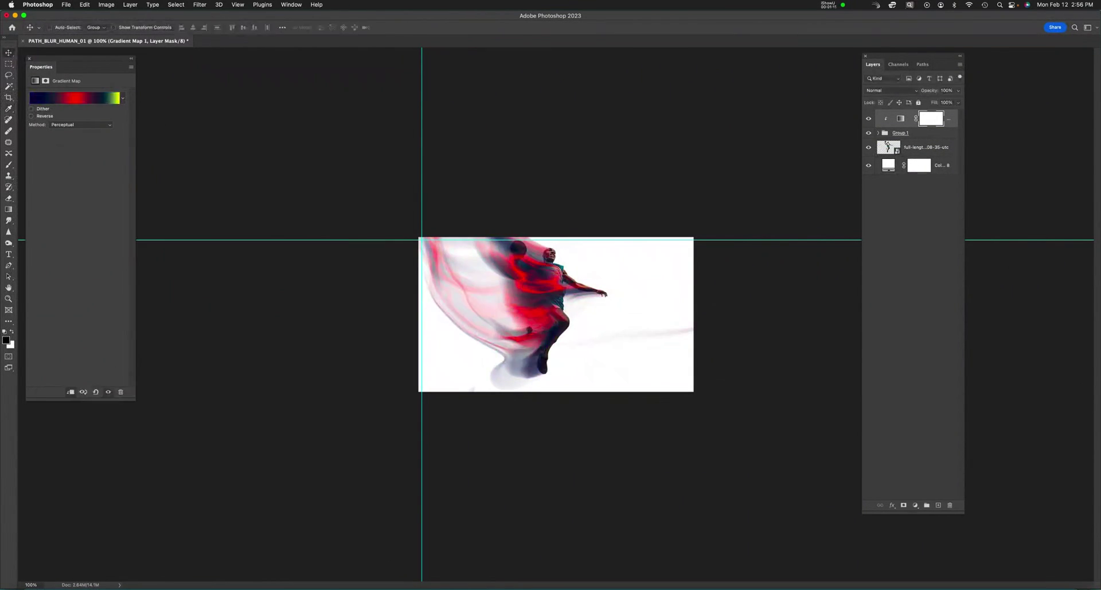
# - Change the background colour fill layer to black (000000)
pyautogui.click(888, 165)
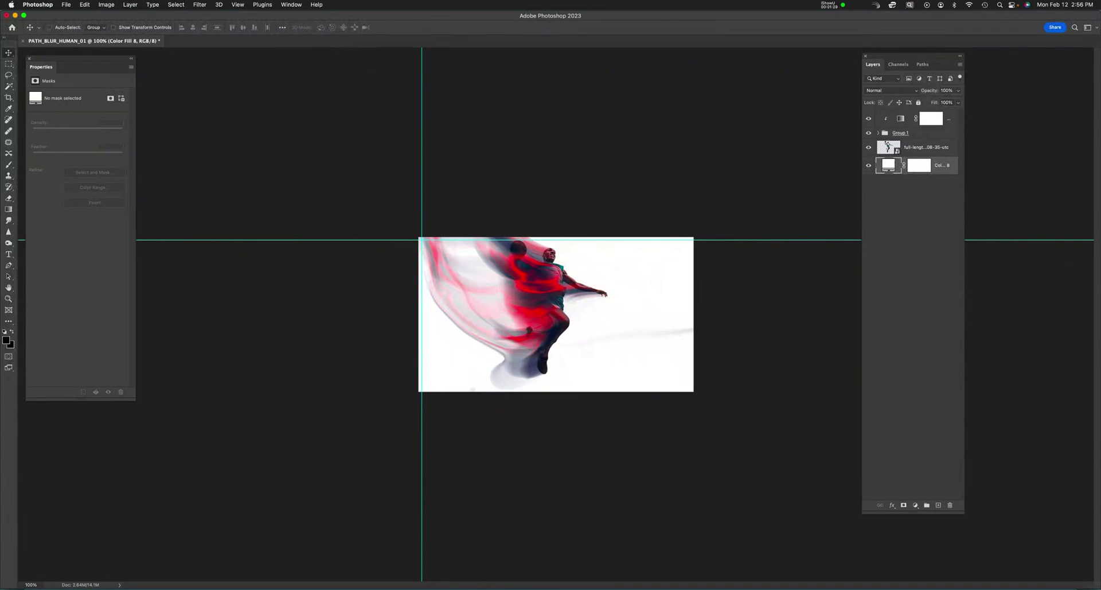
pyautogui.doubleClick(888, 165)
pyautogui.click(181, 238)
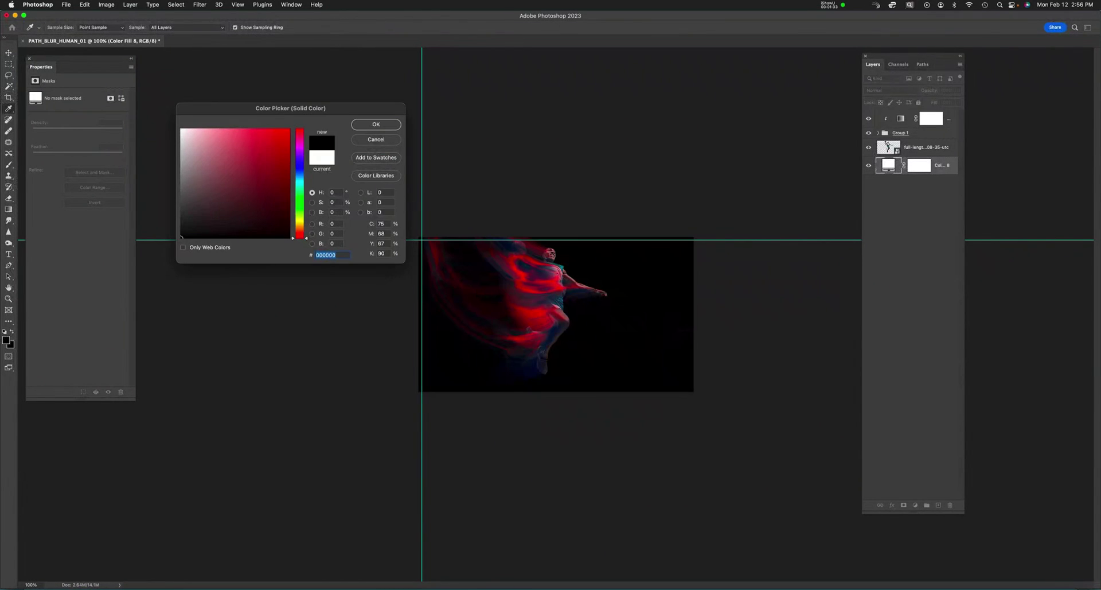
pyautogui.click(376, 125)
# - Move the blurred group together with its clipped gradient map beneath the sharp player layer
pyautogui.click(918, 132)
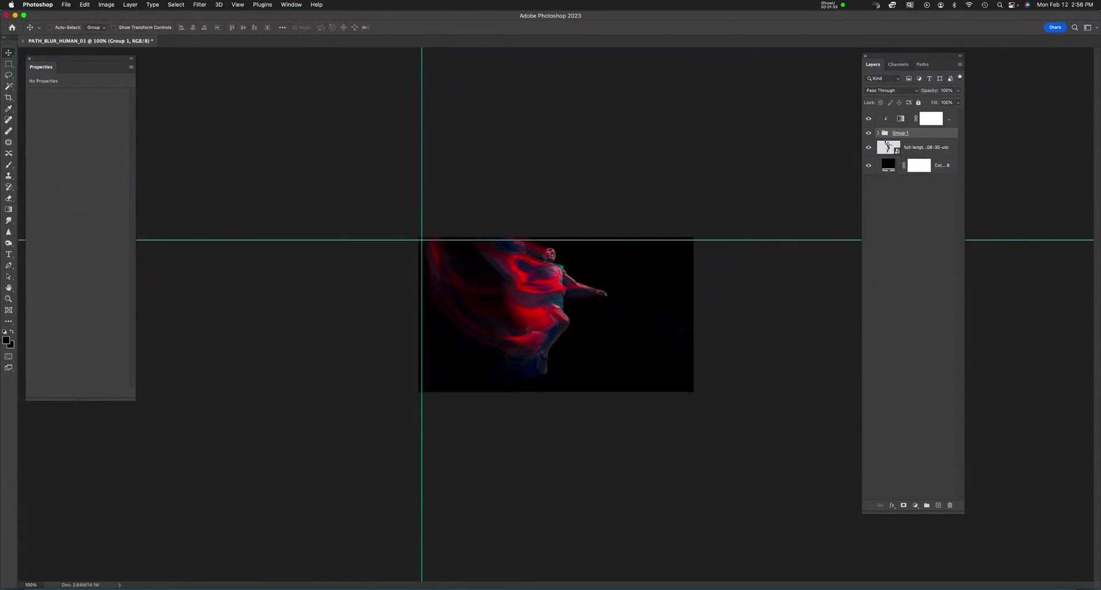
pyautogui.keyDown('shift'); pyautogui.click(948, 119); pyautogui.keyUp('shift')
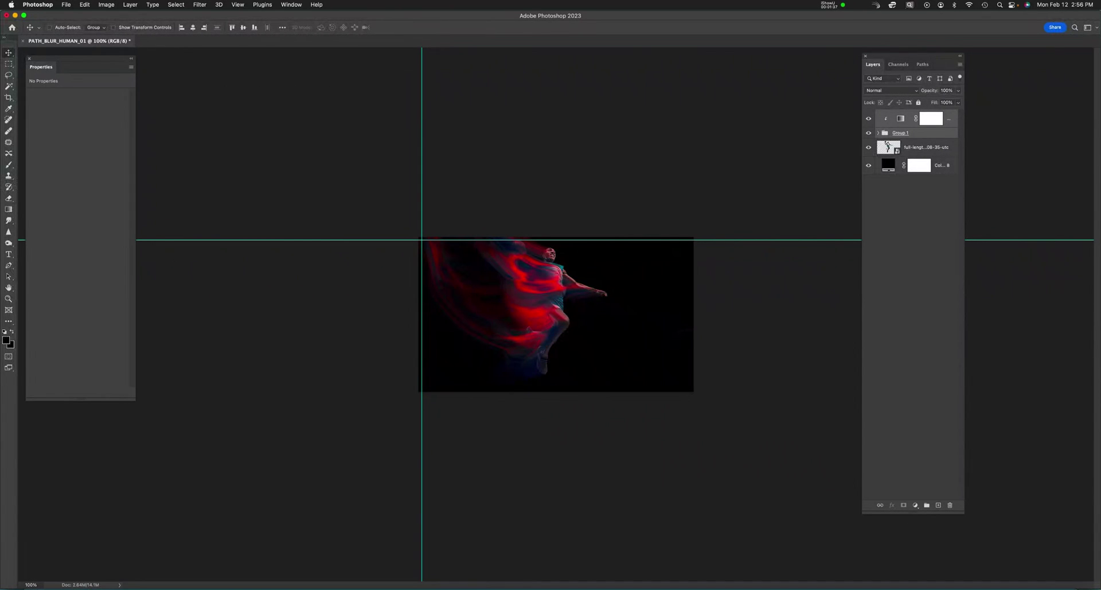
pyautogui.moveTo(918, 132); pyautogui.dragTo(918, 156)
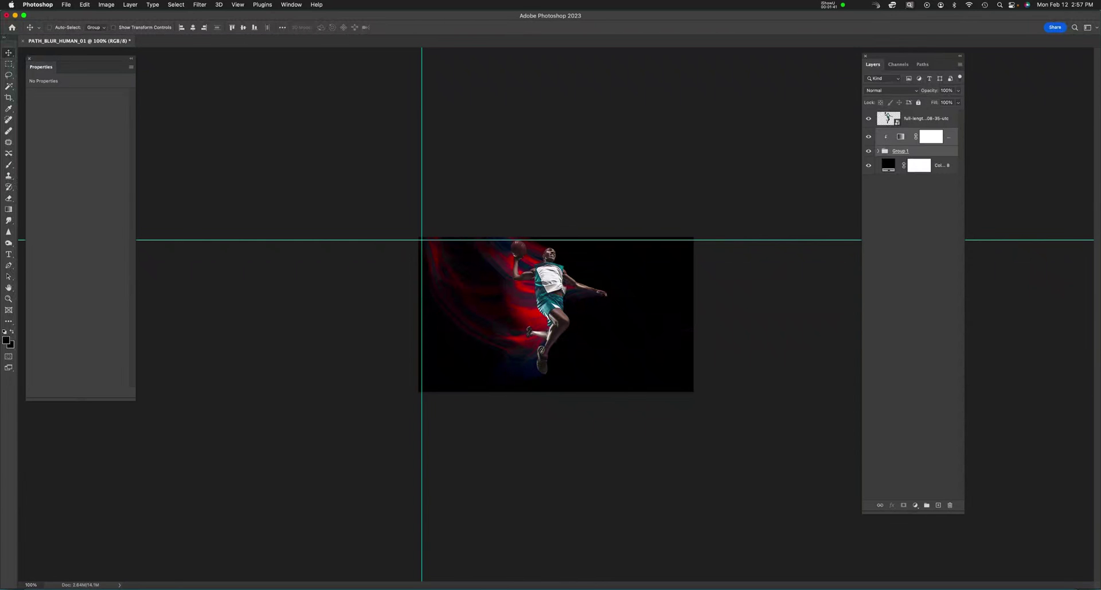